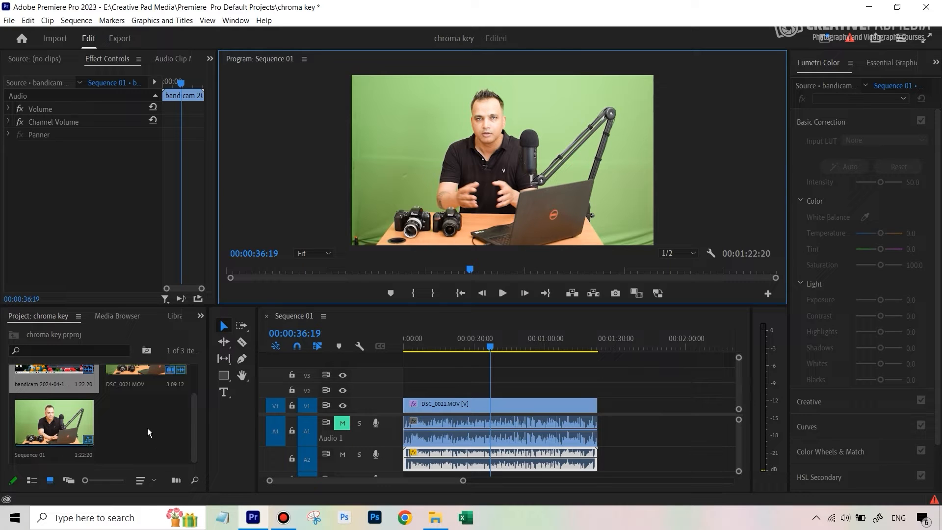
Search the effects library for "ultra" and apply the Ultra Key effect to the DSC_0021.MOV clip in the timeline
left_click(200, 317)
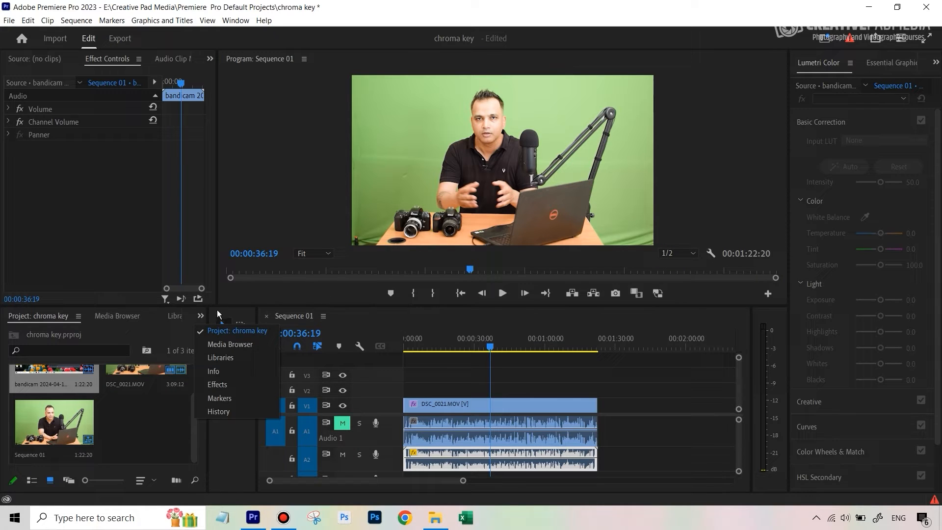
left_click(218, 386)
left_click(45, 334)
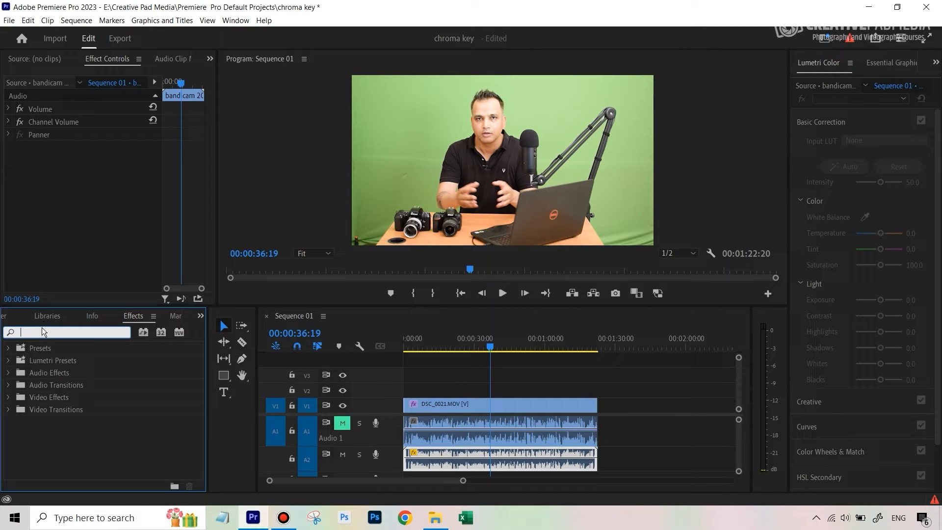
type("ul")
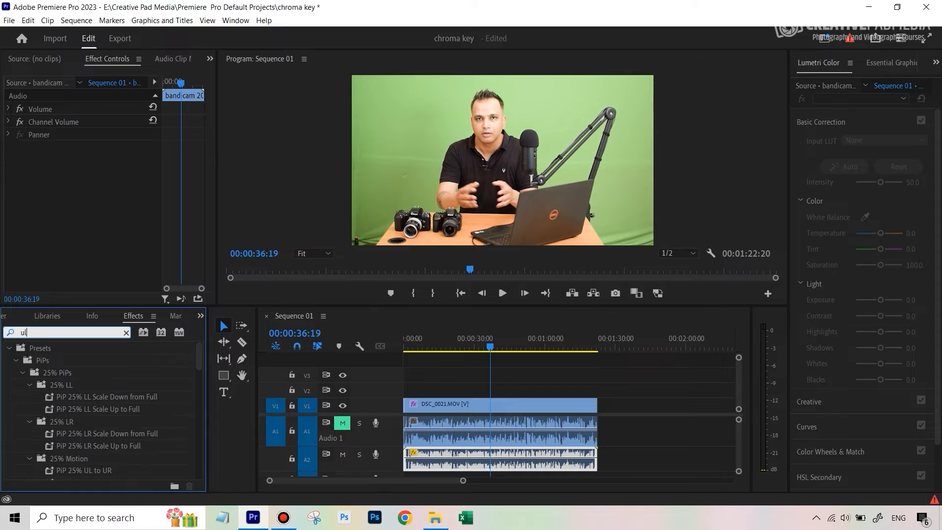
type("tra")
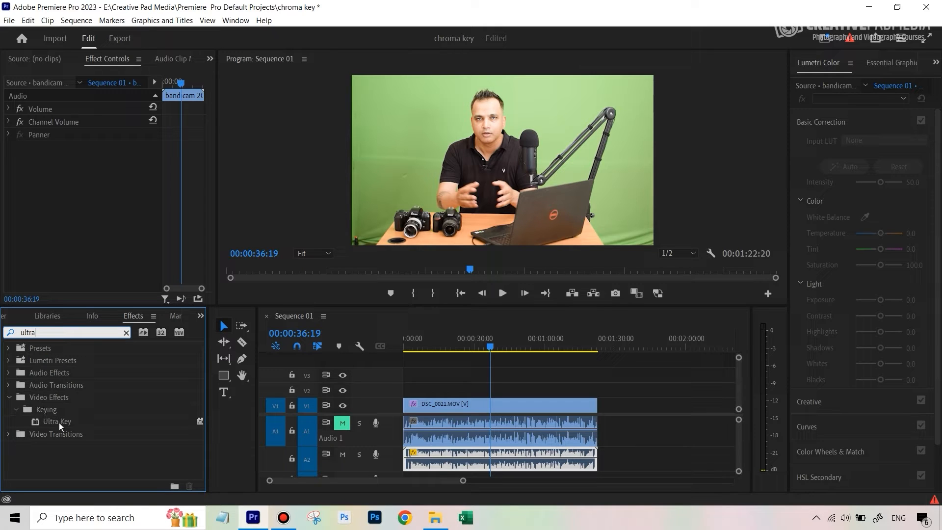
left_click_drag(95, 422, 477, 403)
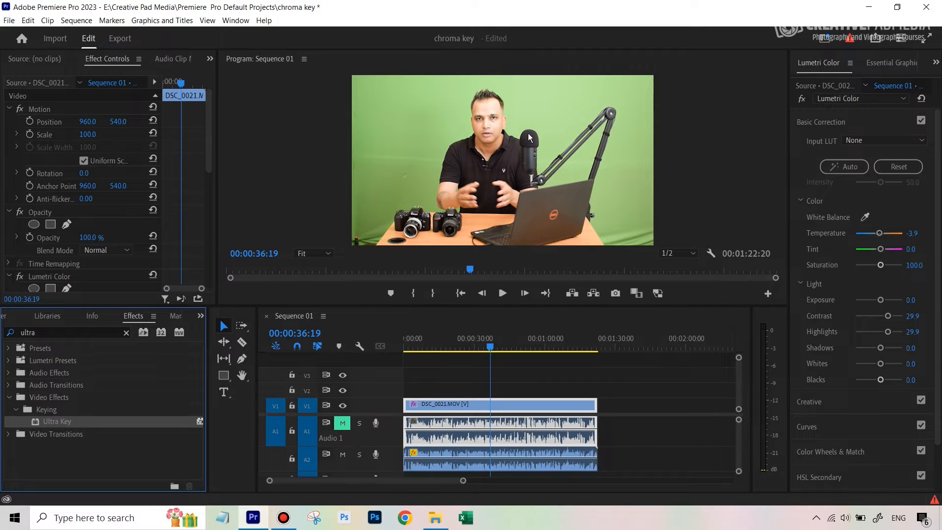
Compare the green-screen clip with its Lumetri Color and Ultra Key effects each switched off and back on
left_click_drag(210, 152, 206, 224)
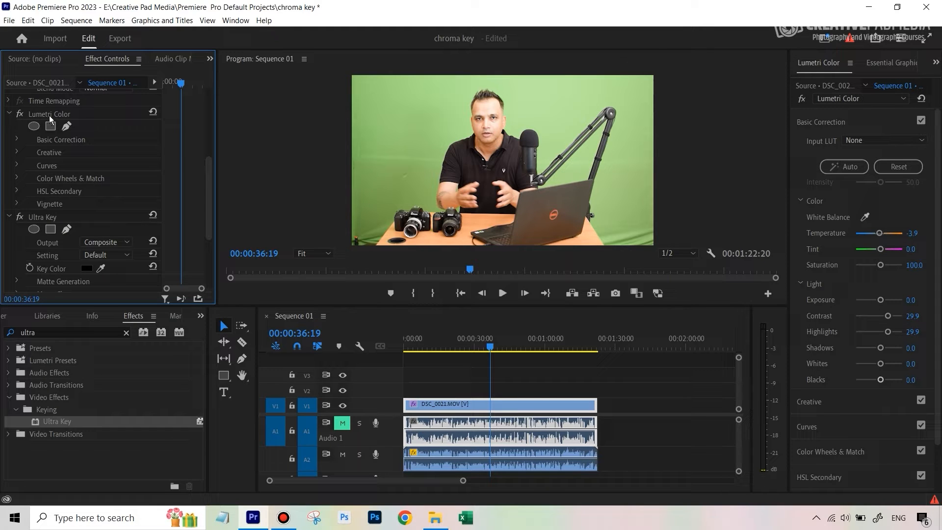
left_click(19, 113)
left_click(19, 114)
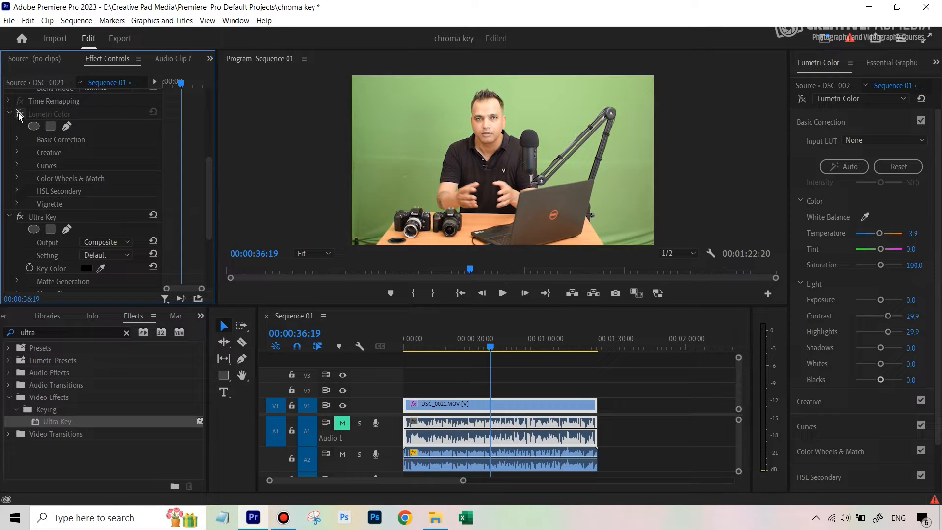
left_click(19, 113)
left_click(19, 114)
left_click(19, 114)
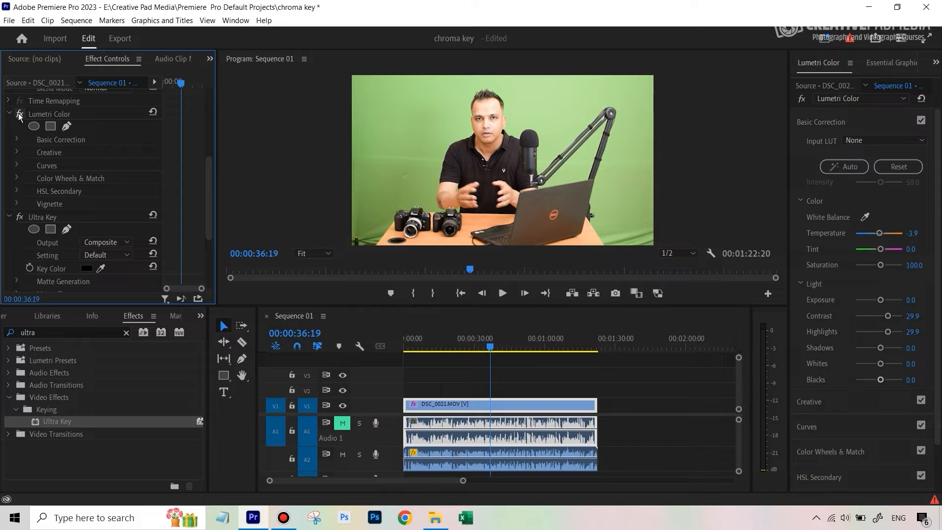
left_click(20, 114)
left_click(20, 217)
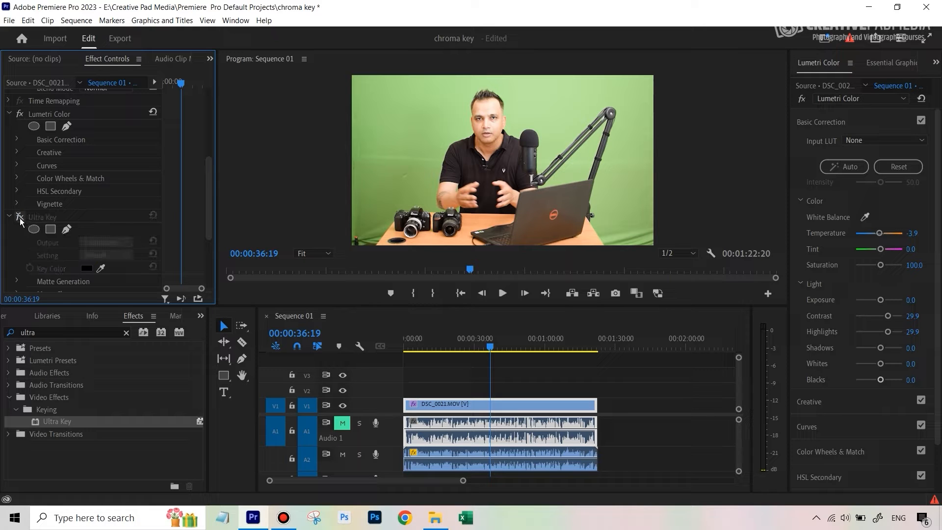
left_click(20, 218)
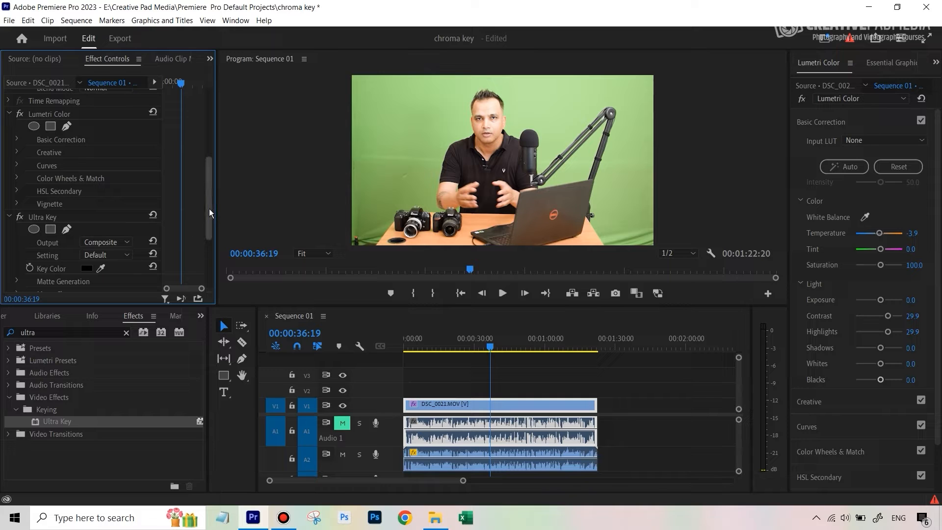
Sample the green background beside the microphone as the Ultra Key key colour
left_click_drag(209, 208, 208, 225)
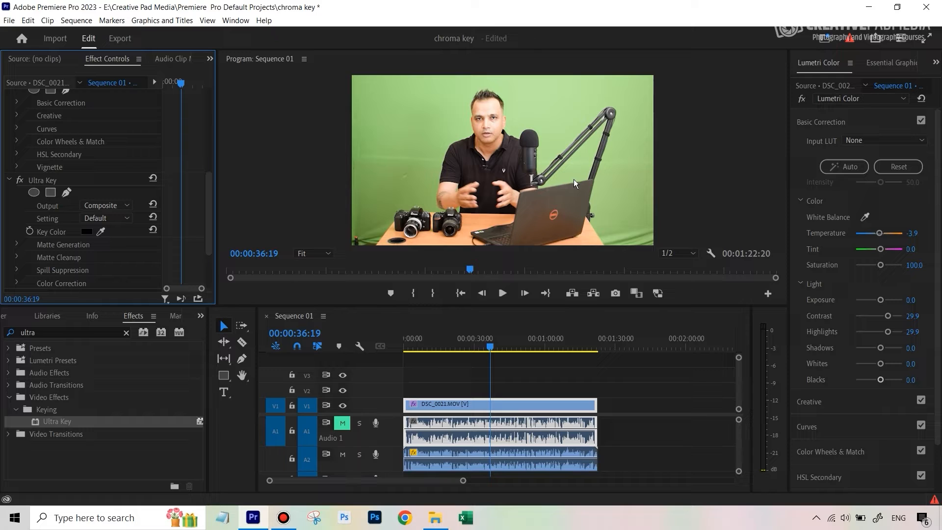
left_click(101, 231)
left_click(544, 130)
left_click(515, 126)
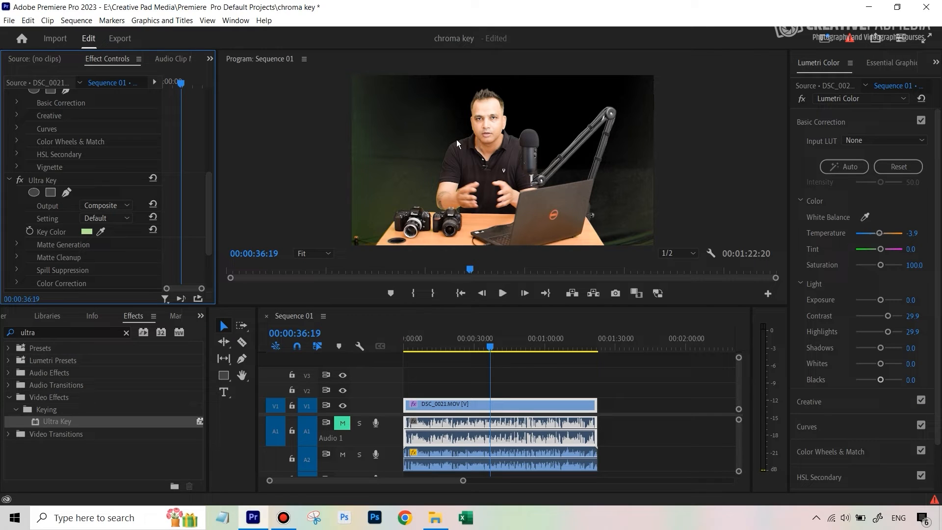
Try other Ultra Key key colours sampled beside the face, near the hands and beside the hair
left_click(101, 231)
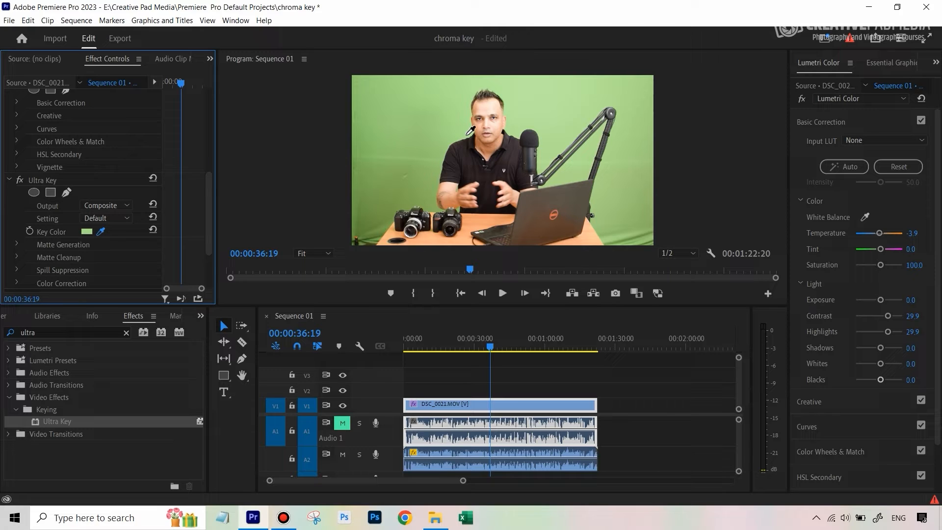
left_click(466, 136)
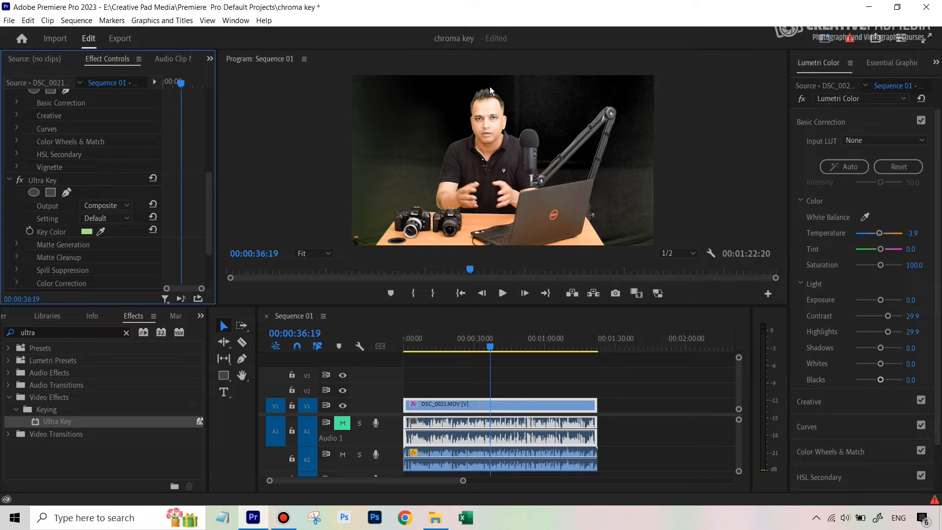
left_click(100, 231)
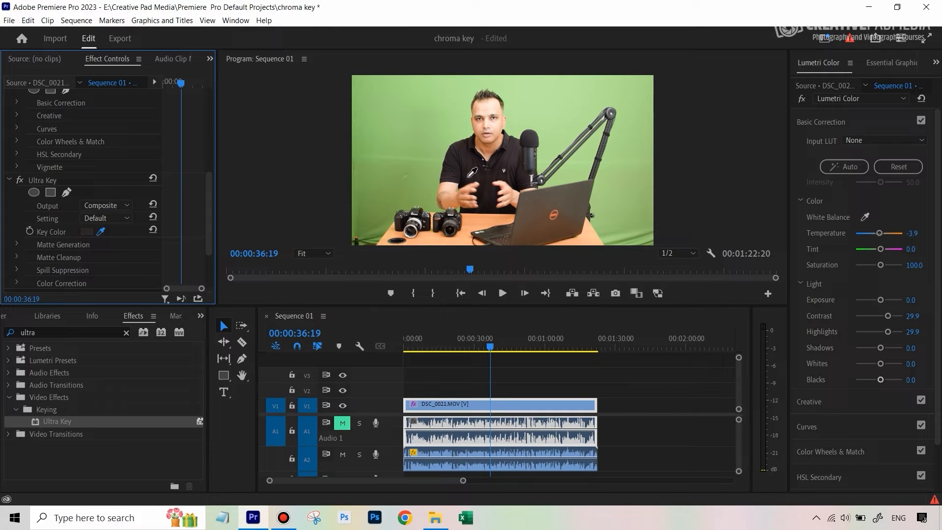
left_click(459, 209)
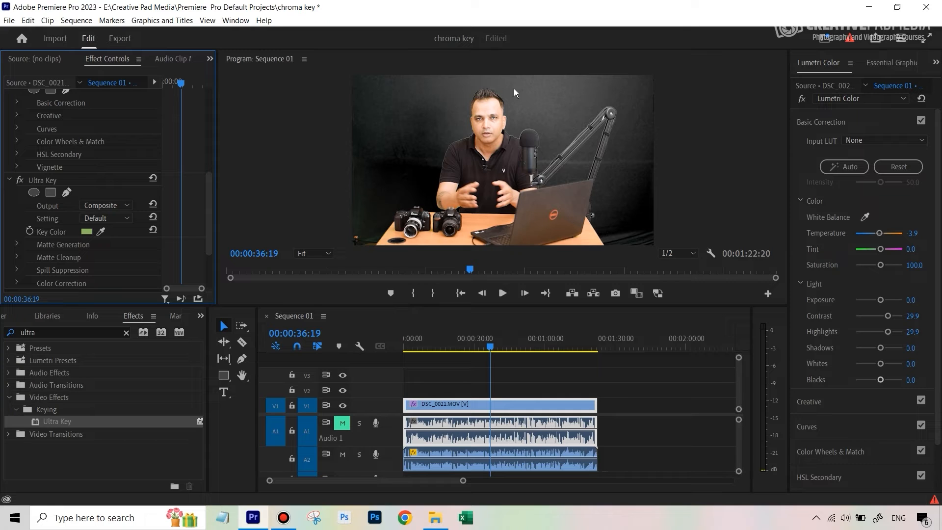
left_click(101, 230)
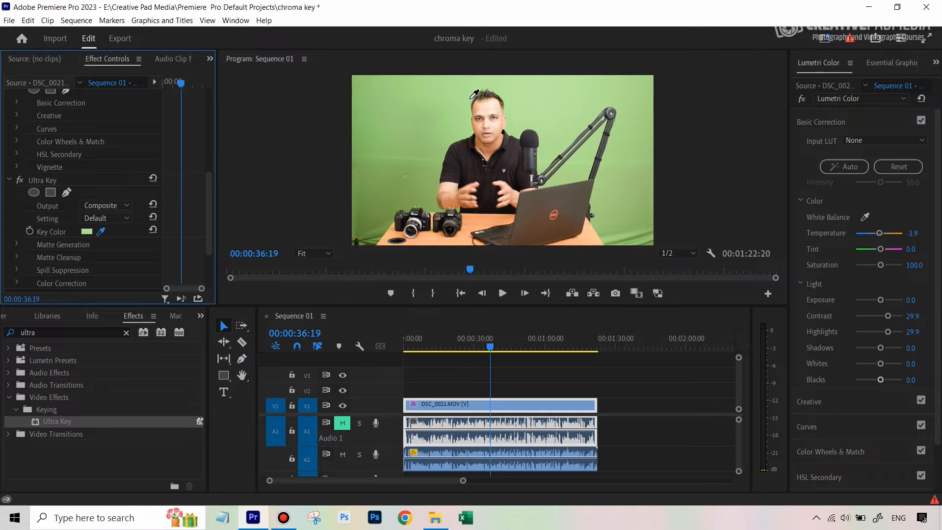
left_click(470, 99)
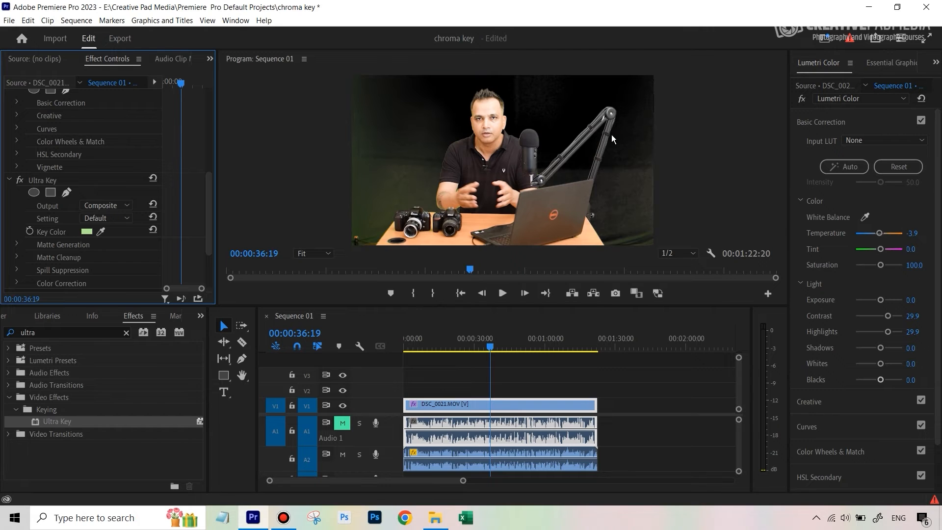
Resample the key colour from the green background on one side of the face and on the other
left_click(91, 230)
left_click(101, 231)
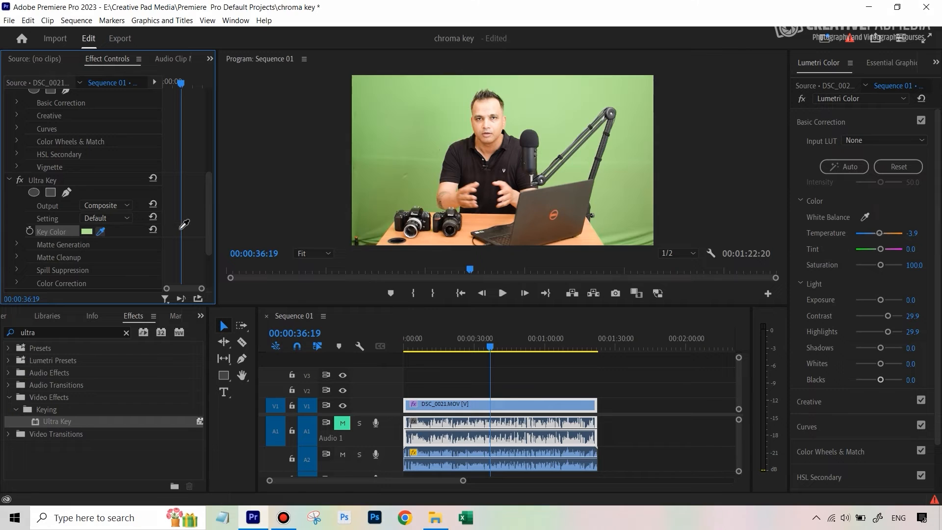
left_click(467, 135)
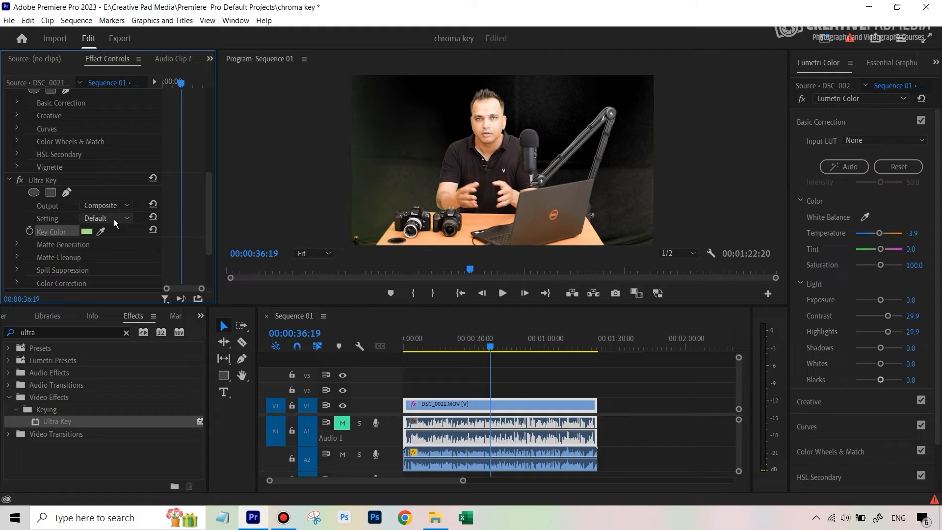
left_click(101, 231)
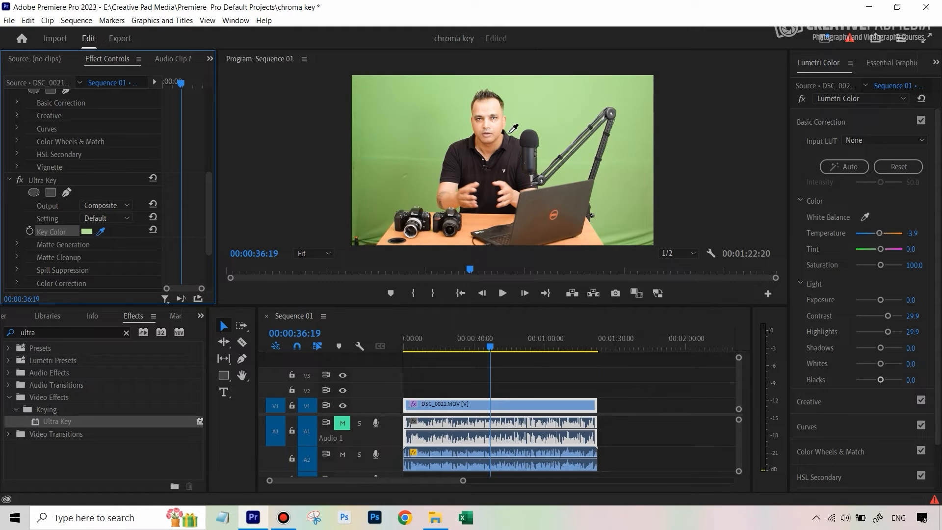
left_click(510, 133)
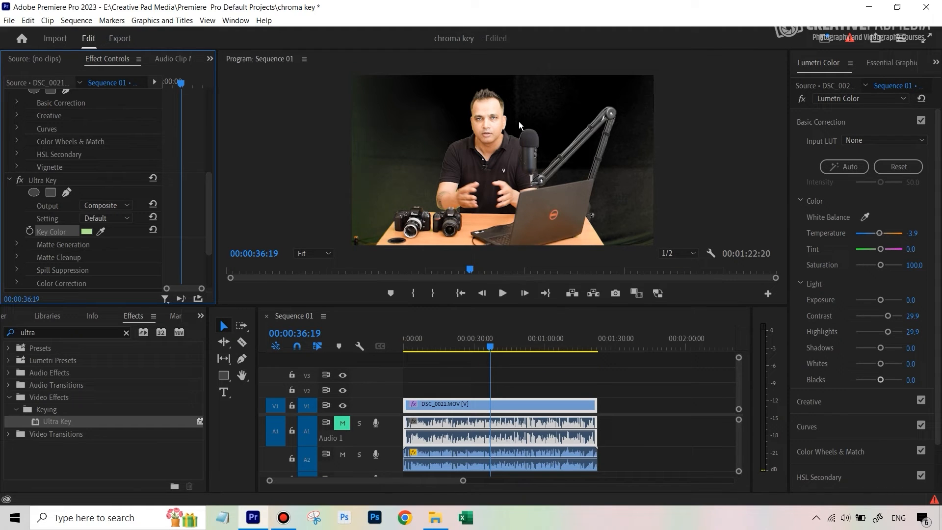
Switch the Ultra Key setting to Aggressive and set the Matte Generation pedestal to 100
left_click(105, 218)
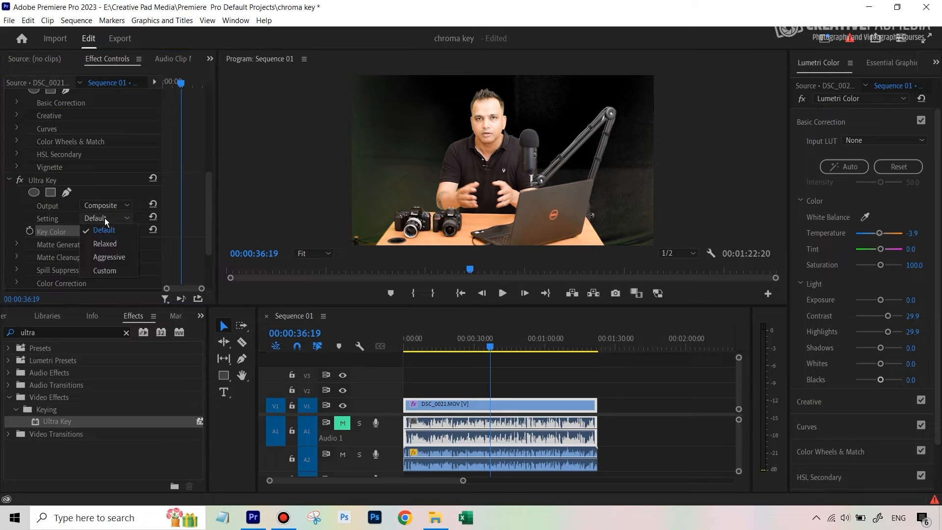
left_click(107, 260)
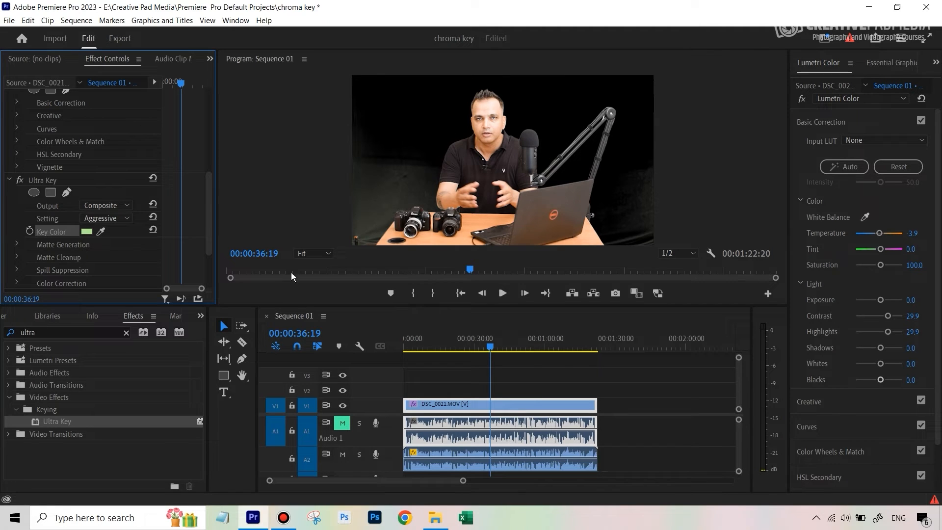
left_click_drag(210, 193, 211, 212)
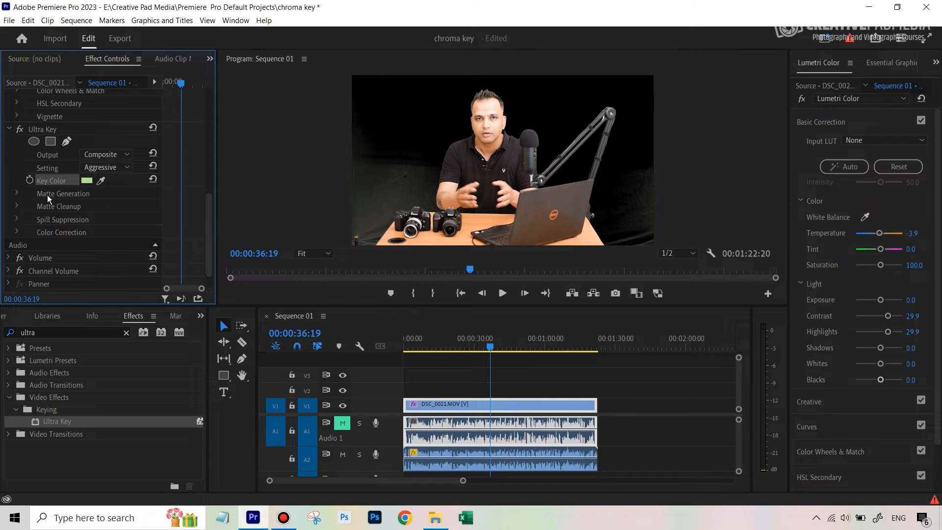
left_click(17, 193)
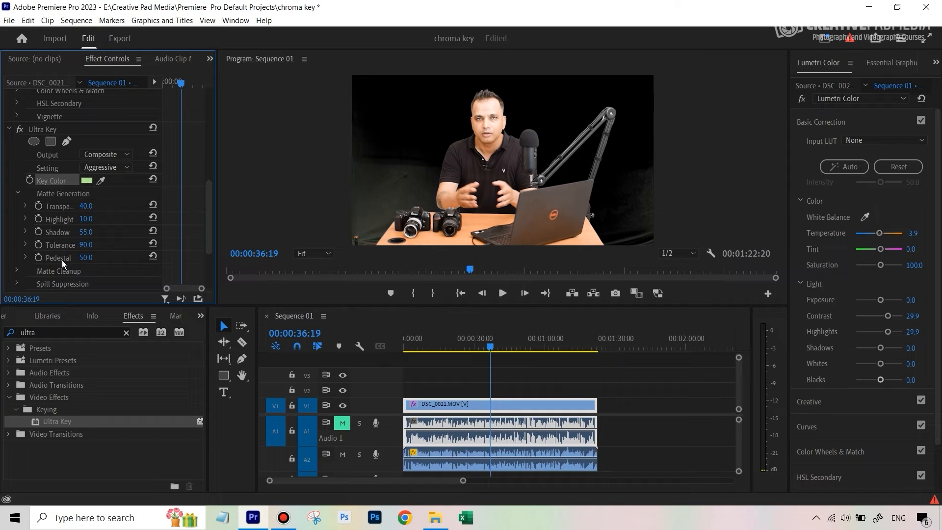
left_click(85, 257)
type("100")
key("Return")
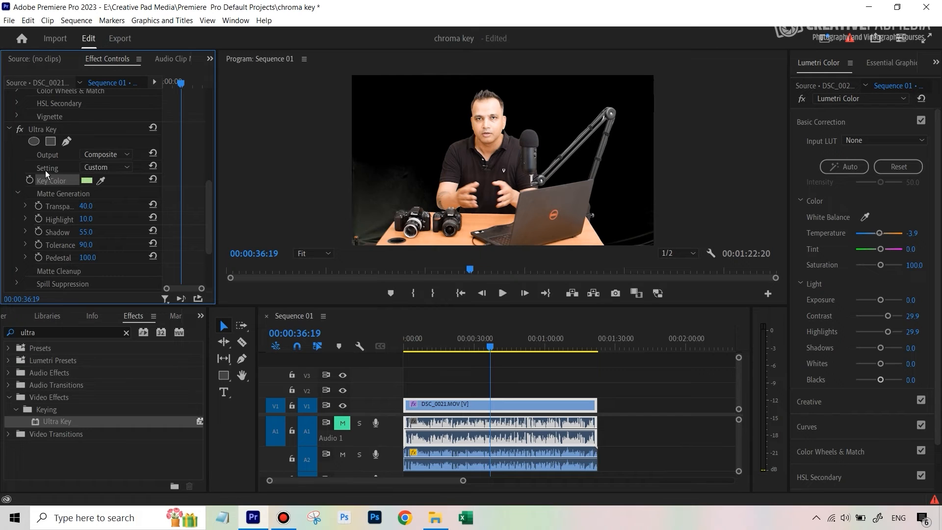
Resample the Ultra Key key colour beside the face and in the green gap between the microphone and its boom arm
left_click(99, 169)
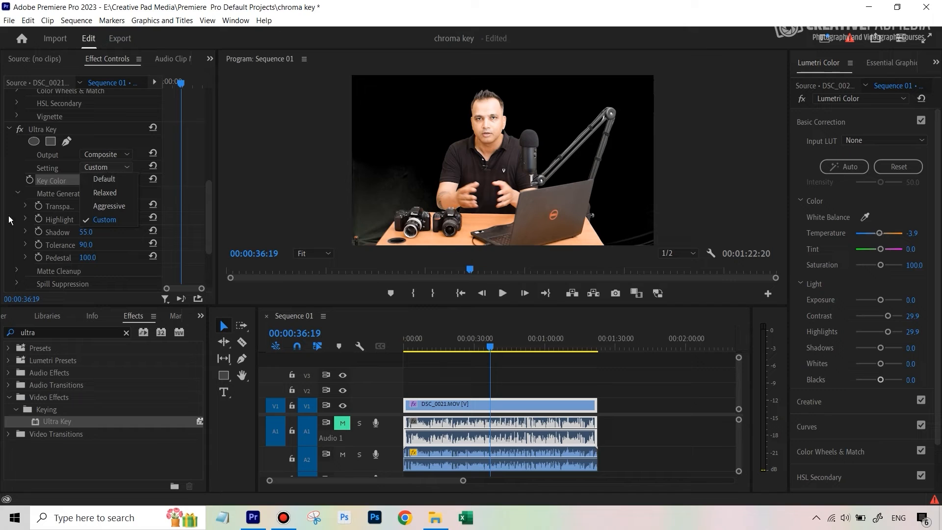
left_click(13, 236)
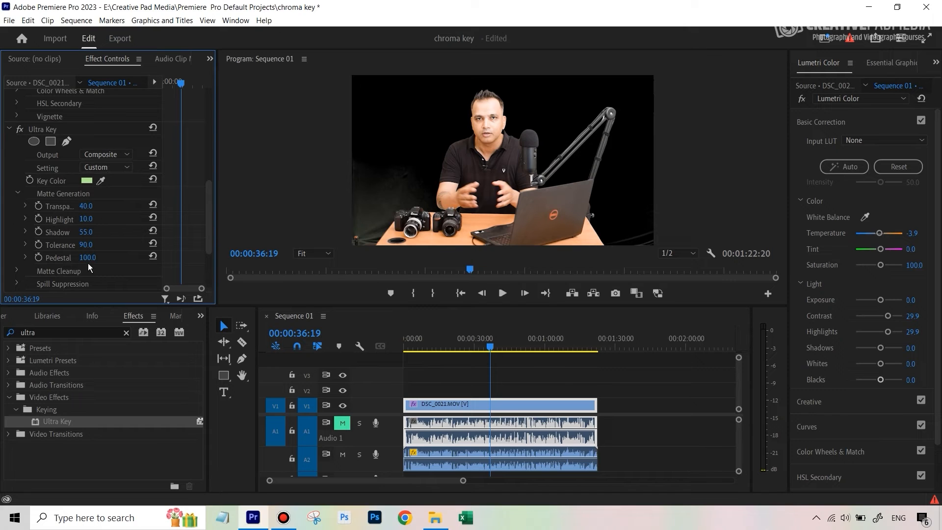
left_click(101, 180)
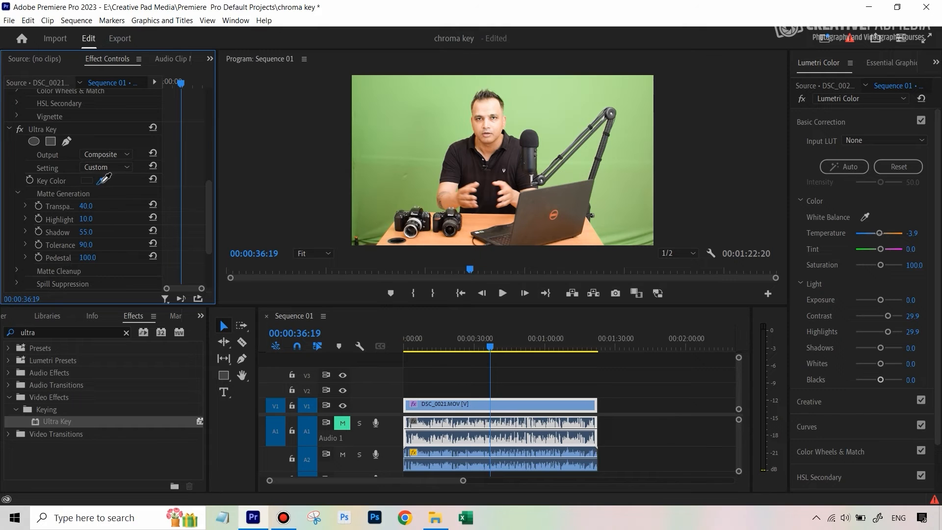
left_click(463, 138)
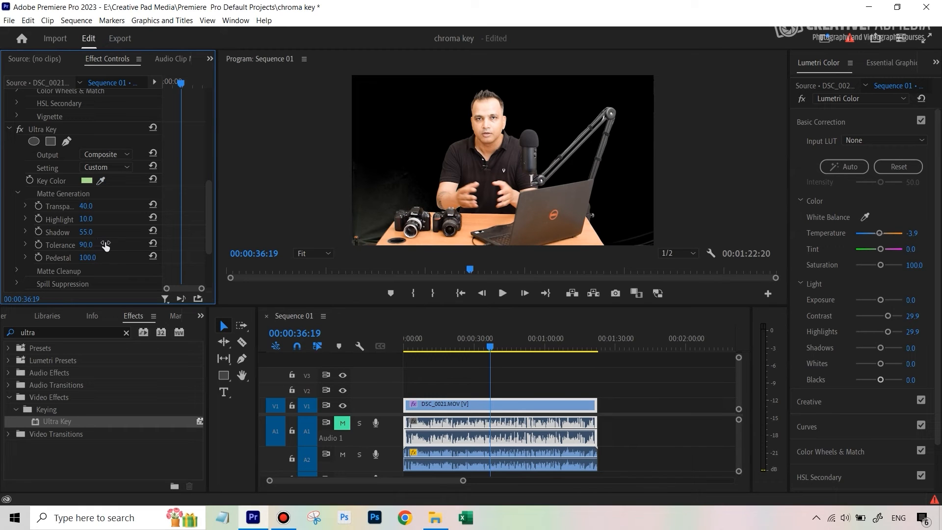
left_click(100, 180)
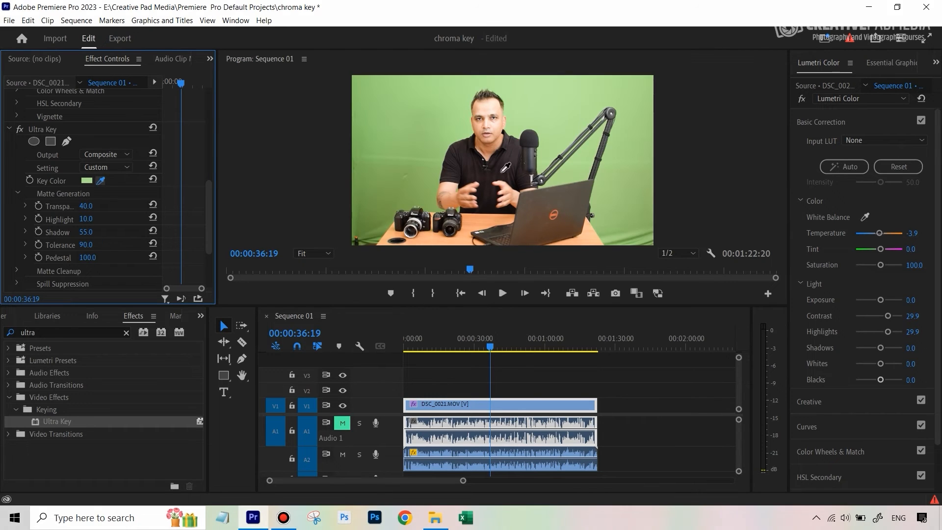
left_click(537, 172)
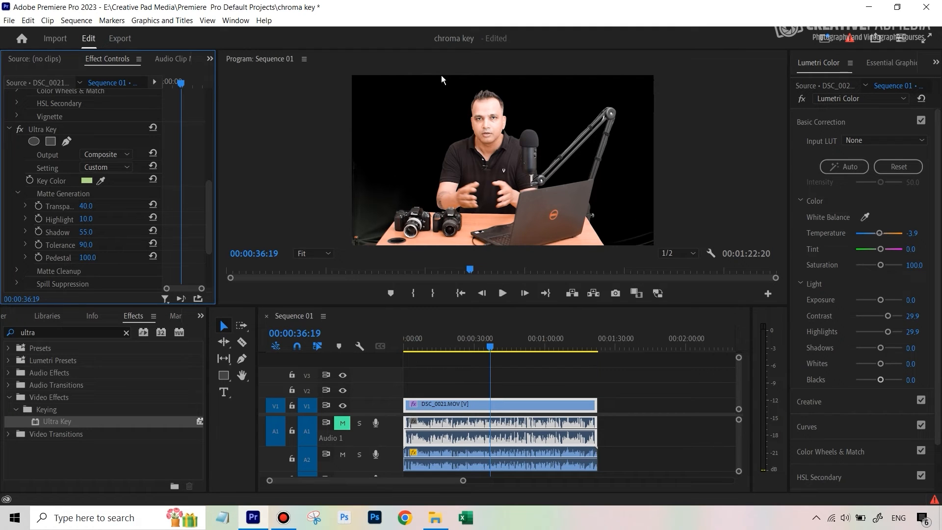
left_click(387, 140)
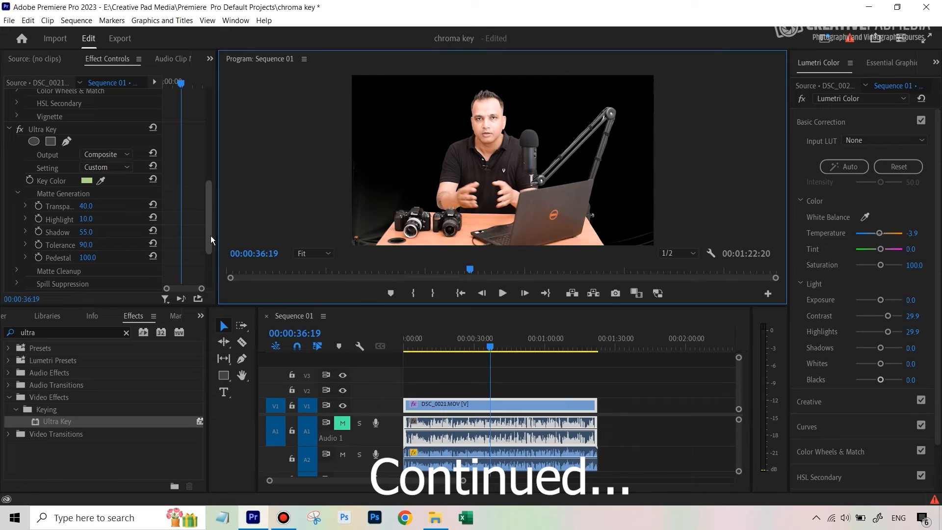
Enlarge the program preview and set the Ultra Key Matte Generation shadow to 52
left_click_drag(210, 238, 210, 240)
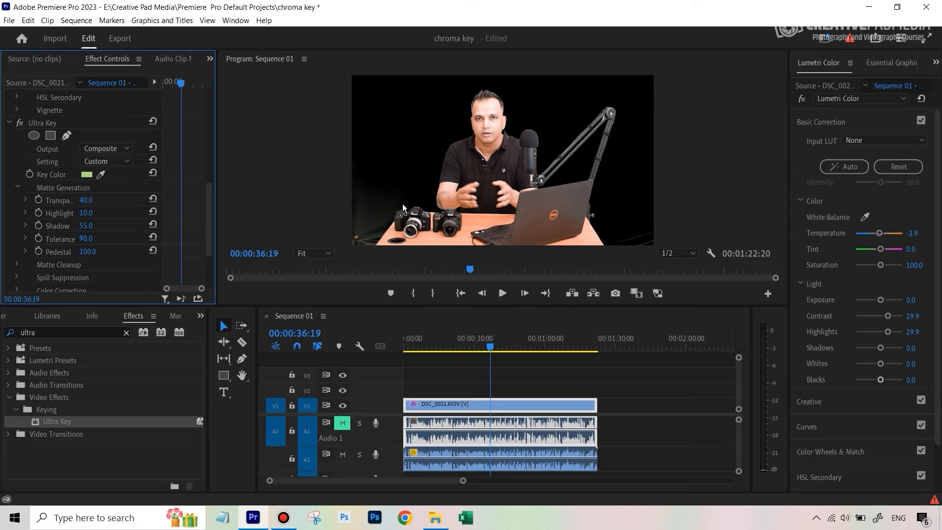
left_click_drag(459, 306, 460, 348)
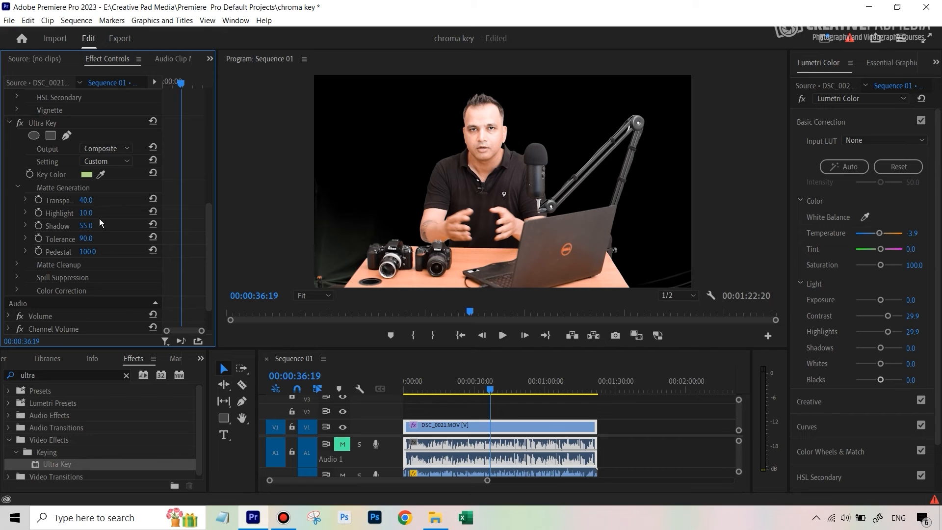
left_click_drag(96, 228, 89, 228)
mouse_move(86, 225)
left_mouse_down()
mouse_move(94, 226)
mouse_move(86, 225)
left_mouse_up()
left_click_drag(86, 226, 83, 226)
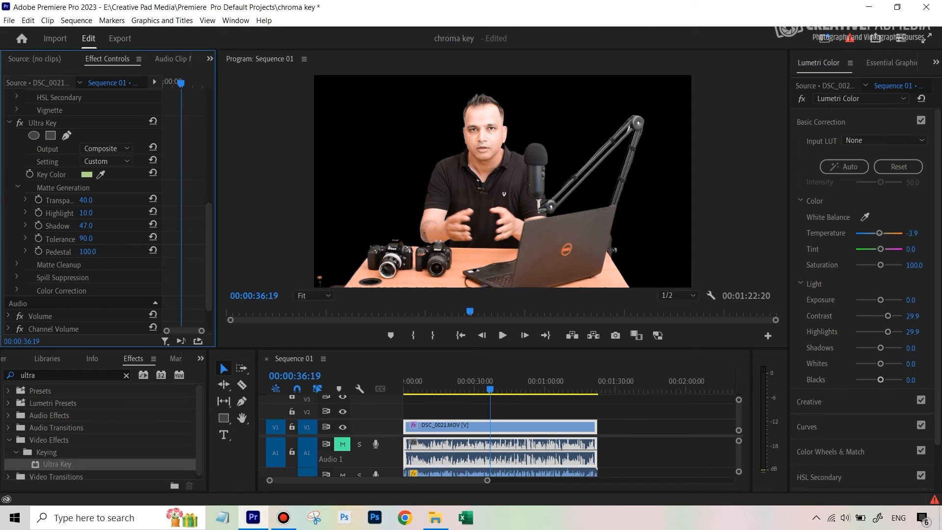
left_click_drag(83, 225, 85, 225)
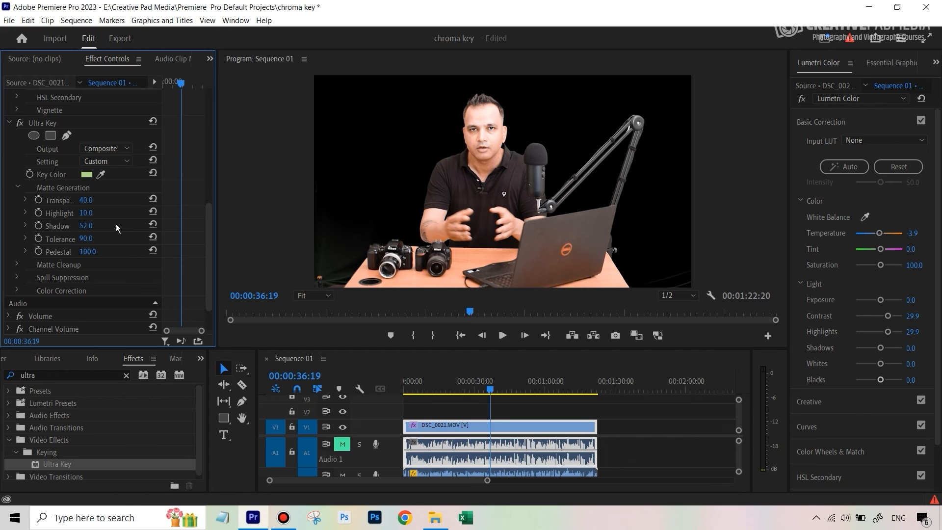
Try different Matte Generation highlight and shadow values, ending with the shadow set to 52
left_click_drag(86, 213, 114, 213)
left_click_drag(83, 213, 91, 212)
mouse_move(85, 225)
left_mouse_down()
mouse_move(106, 225)
mouse_move(87, 226)
left_mouse_up()
left_click(87, 226)
type("52")
key("Return")
Set the Lumetri Color highlights to 37.7 and fine-tune the Ultra Key shadow to 51
mouse_move(887, 332)
left_mouse_down()
mouse_move(854, 336)
mouse_move(896, 338)
mouse_move(873, 337)
mouse_move(884, 337)
left_mouse_up()
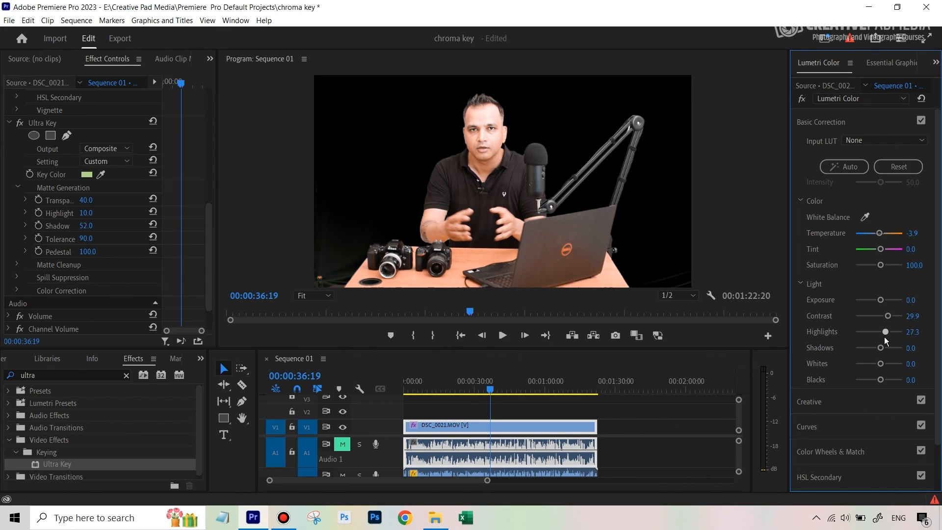
mouse_move(887, 338)
left_mouse_down()
mouse_move(896, 336)
mouse_move(884, 338)
left_mouse_up()
left_click_drag(87, 227, 87, 227)
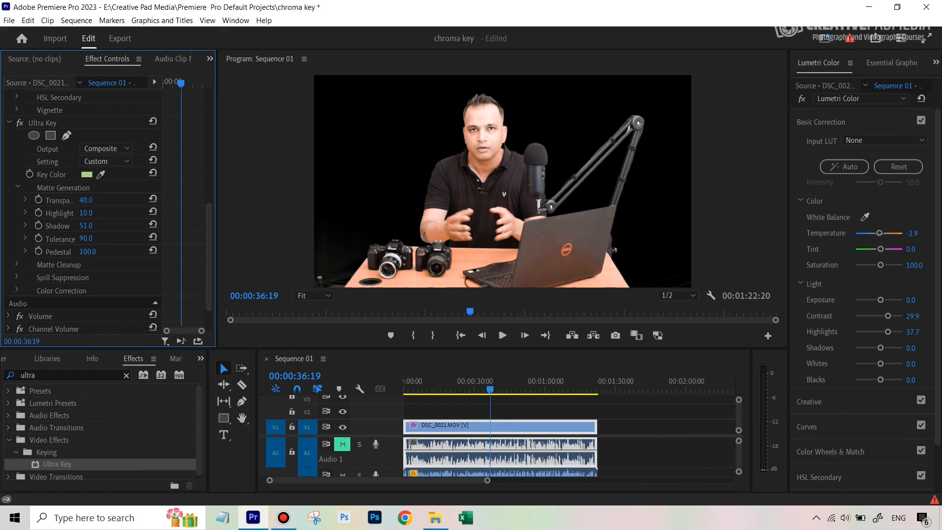